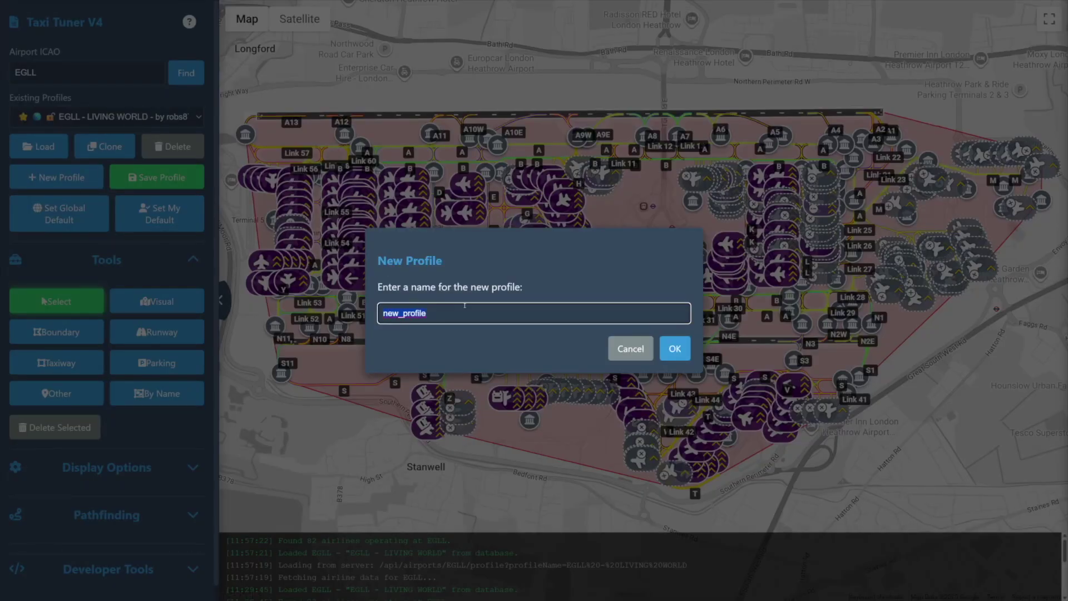
# Name the new EGLL profile 'Taxi Tuner Tutorial Profile' and confirm its creation
pyautogui.write('Taxi Tuner Tutorial Profile')
pyautogui.click(674, 348)
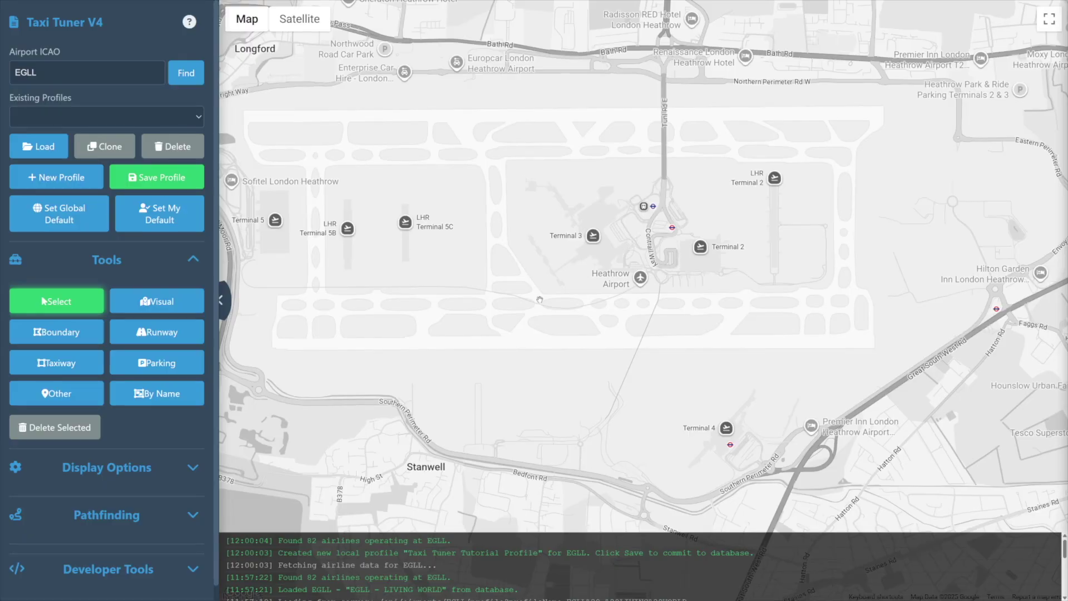
pyautogui.click(189, 23)
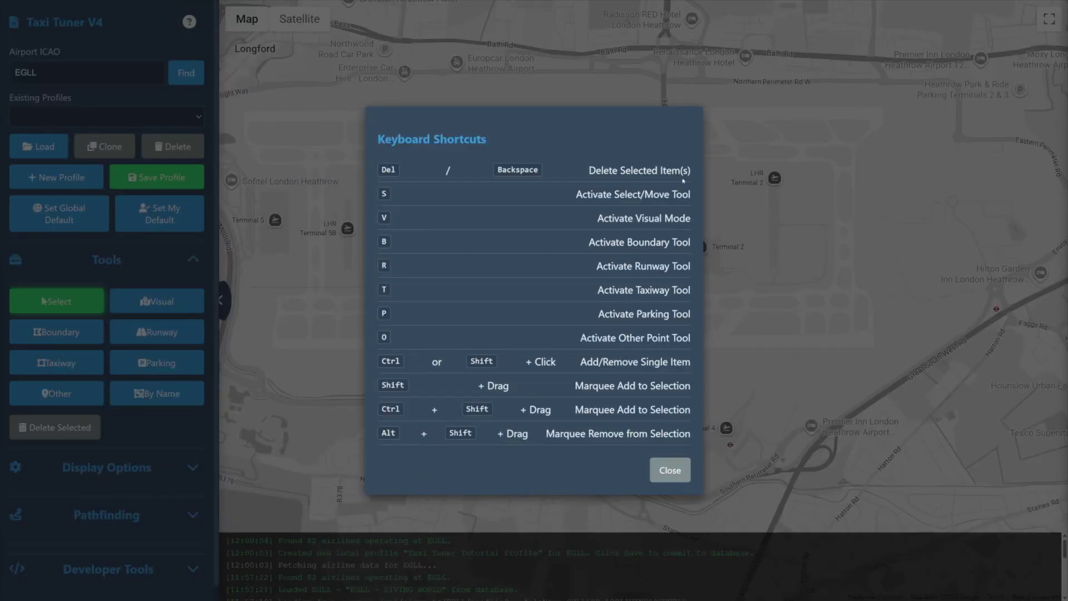
pyautogui.click(671, 477)
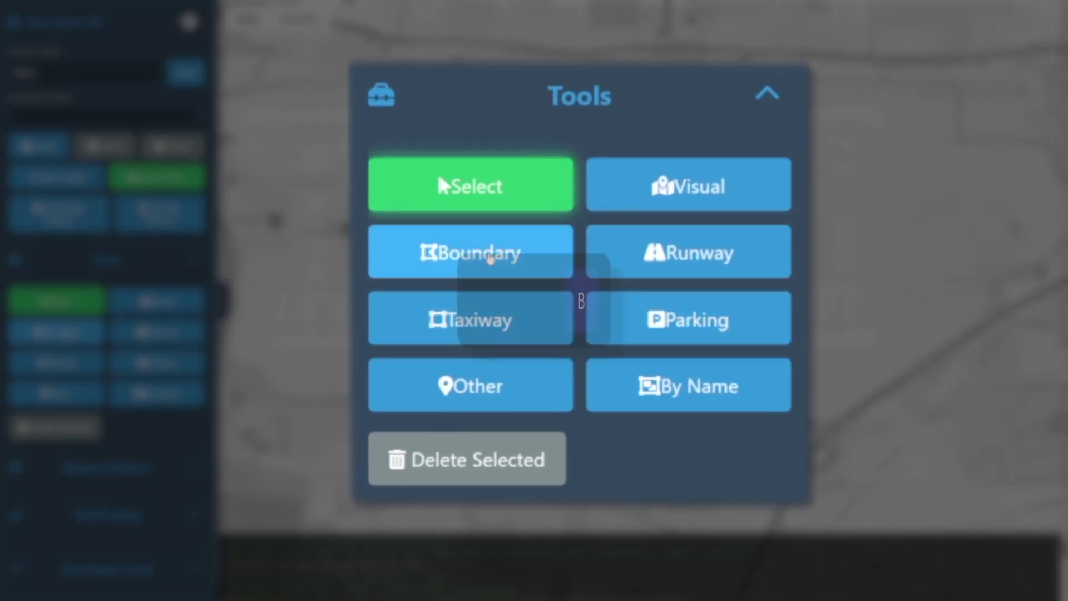
# Switch to the Boundary tool with B and pan the map to centre Heathrow
pyautogui.press('b')
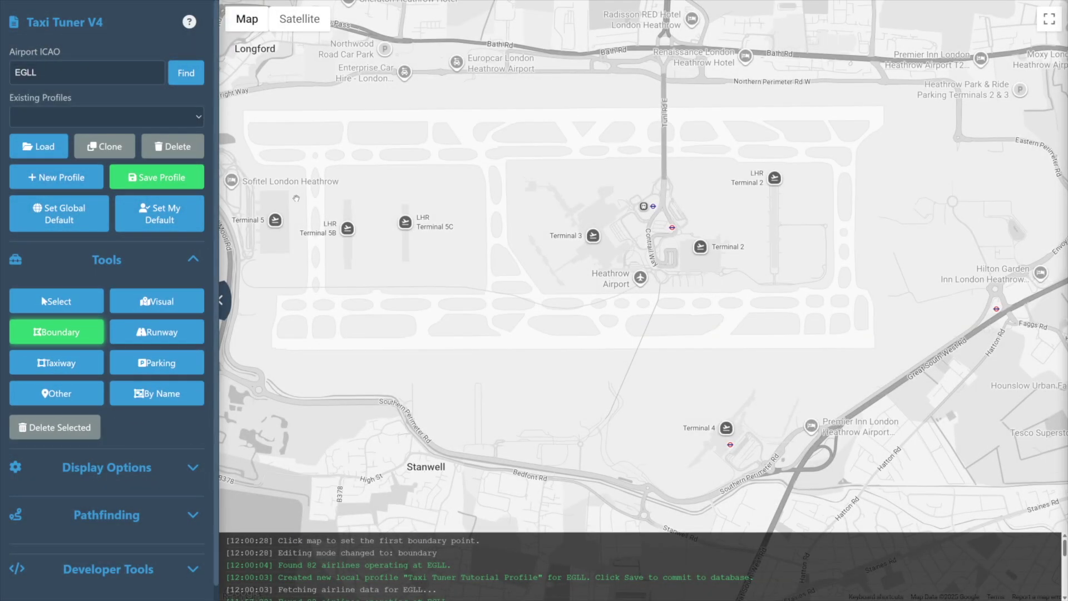
pyautogui.moveTo(270, 259); pyautogui.dragTo(426, 287)
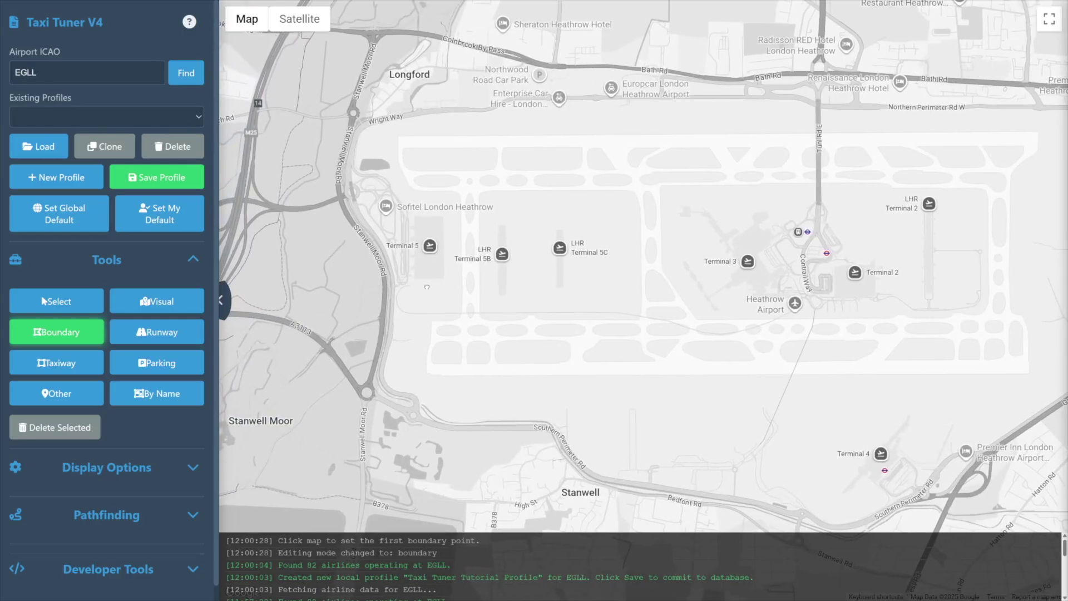
# Start the boundary west of Terminal 5 and trace the western and northern edges along Bath Rd
pyautogui.click(392, 269)
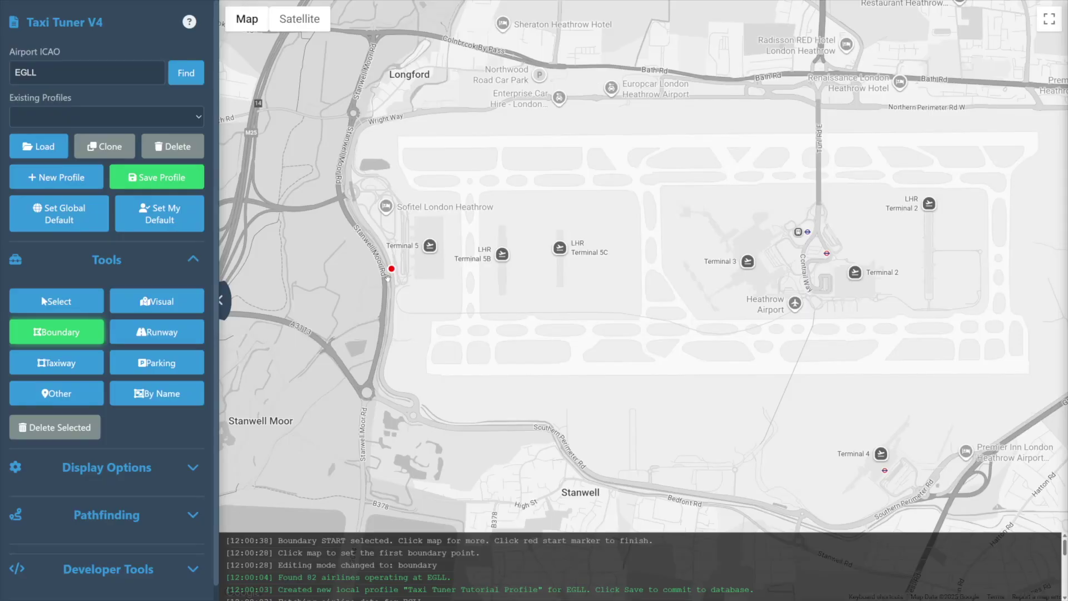
pyautogui.click(371, 236)
pyautogui.click(346, 189)
pyautogui.click(366, 130)
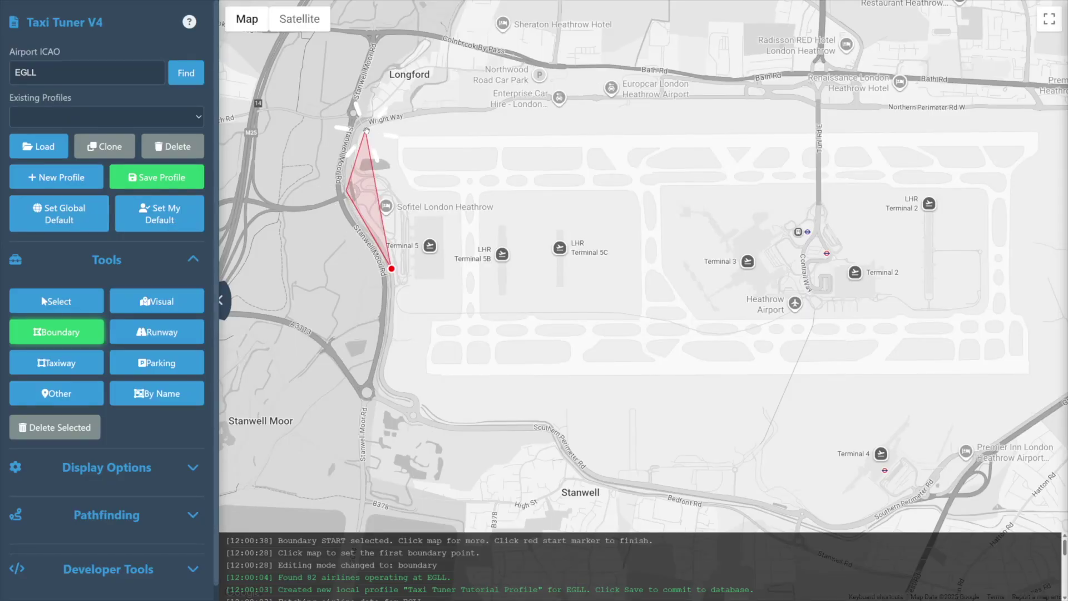
pyautogui.click(455, 113)
pyautogui.click(493, 113)
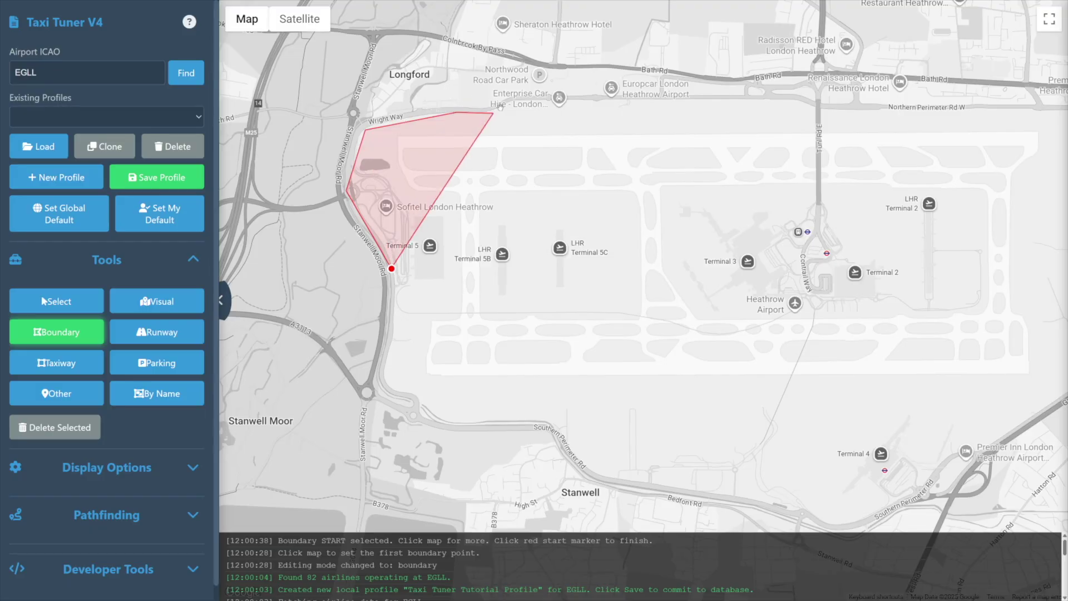
pyautogui.click(511, 102)
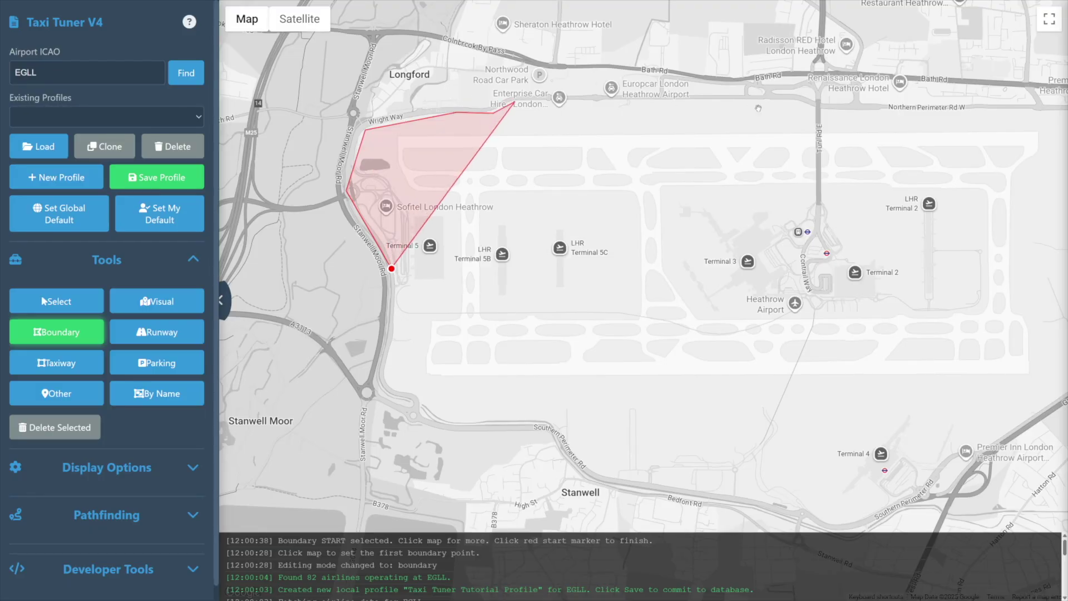
pyautogui.click(798, 101)
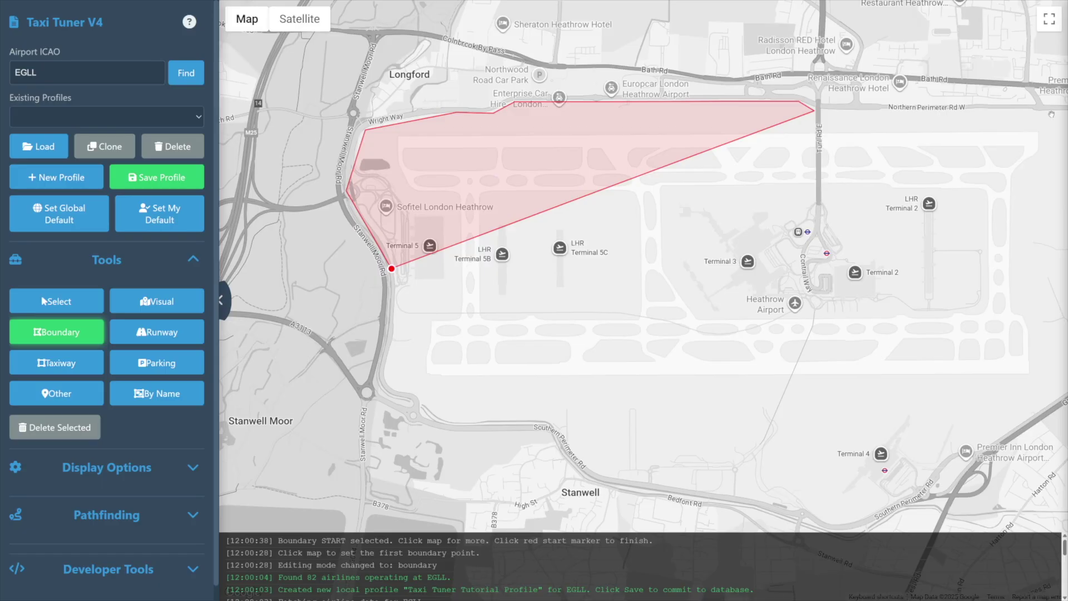
# Continue the boundary around the eastern side along Eastern Perimeter Rd and turn southwest
pyautogui.moveTo(1053, 113); pyautogui.dragTo(460, 127)
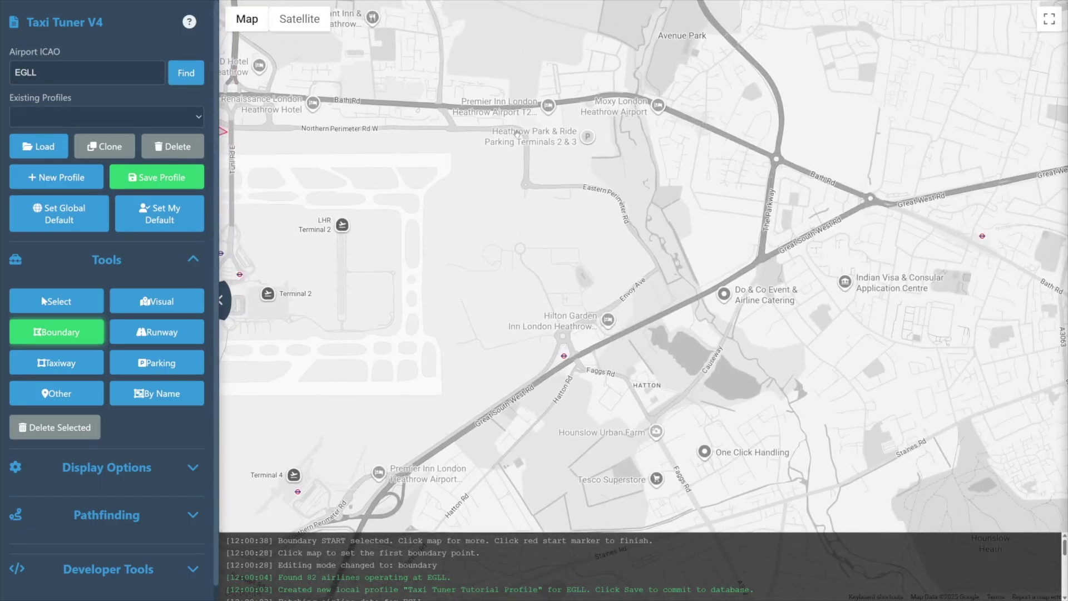
pyautogui.click(518, 134)
pyautogui.click(520, 188)
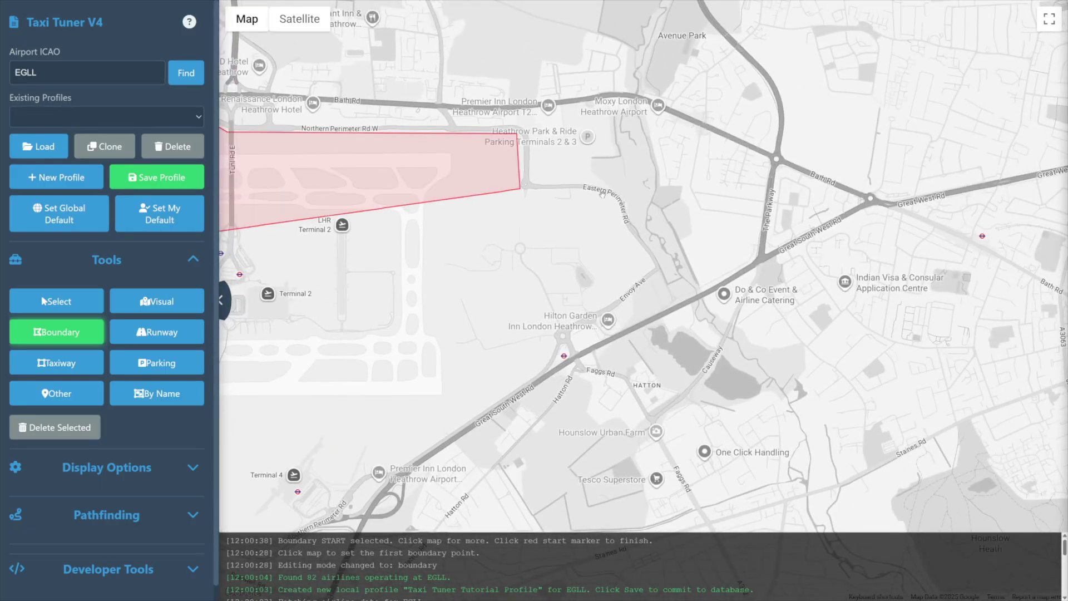
pyautogui.click(602, 194)
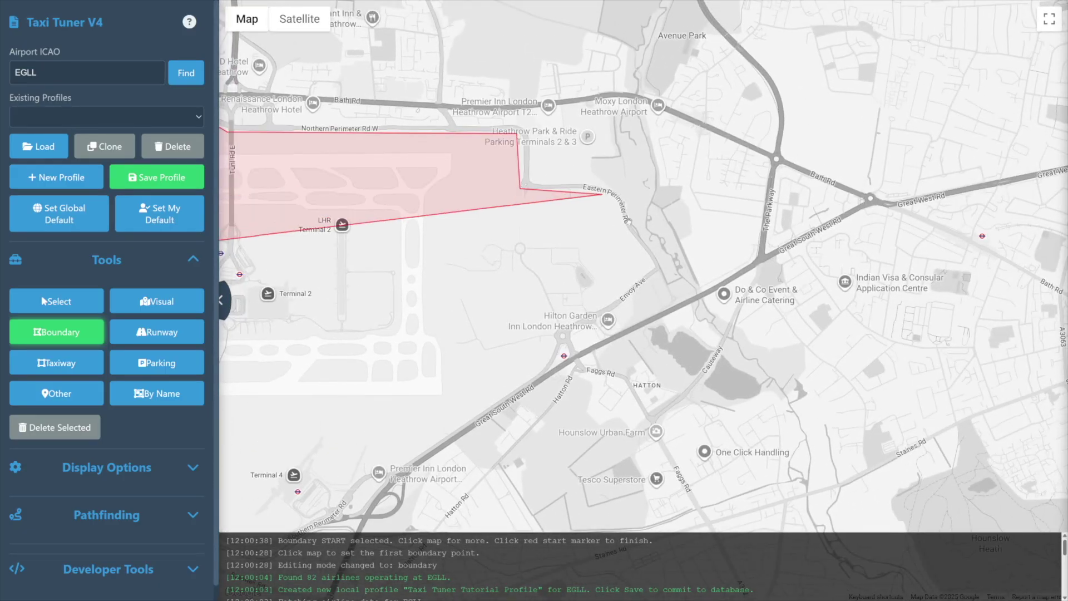
pyautogui.click(651, 269)
pyautogui.click(590, 356)
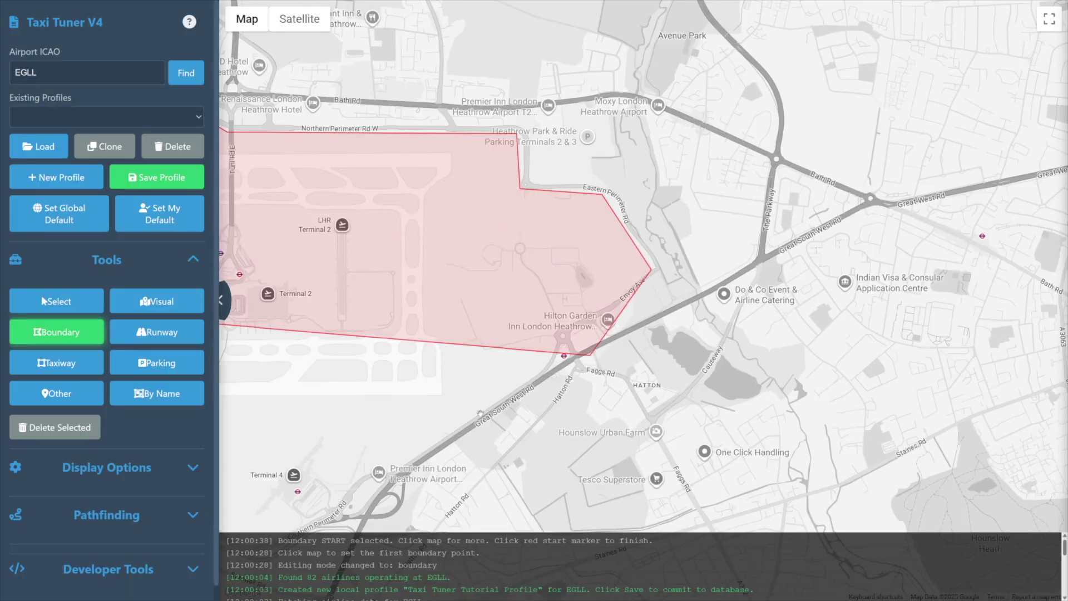
pyautogui.click(463, 424)
# Trace the southern edge past Terminal 4 and Stanwell, ending near the red start marker
pyautogui.moveTo(428, 426); pyautogui.dragTo(655, 110)
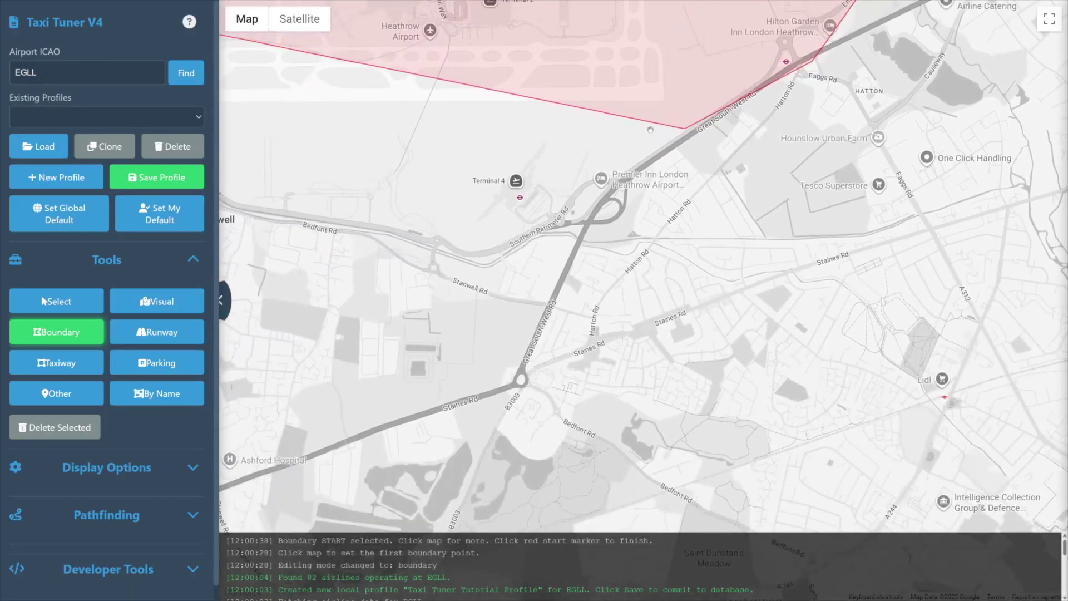
pyautogui.click(627, 197)
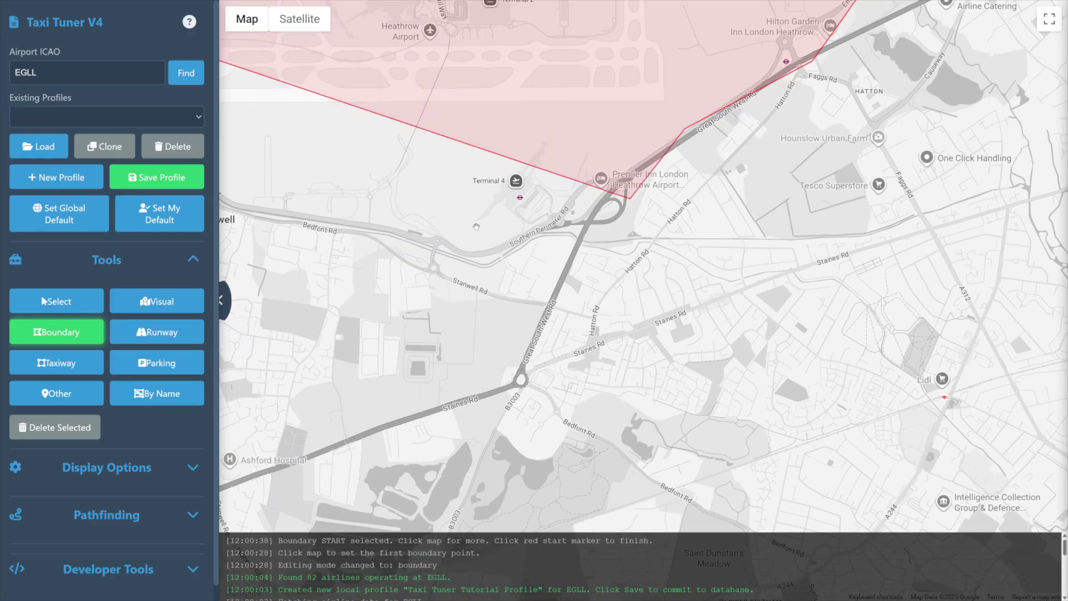
pyautogui.click(498, 243)
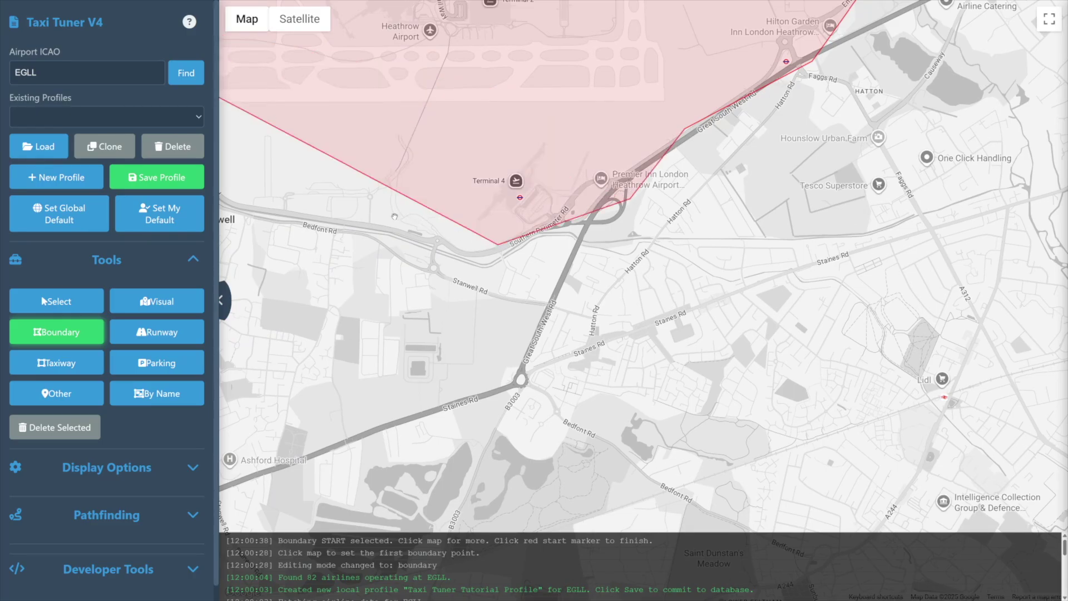
pyautogui.click(371, 219)
pyautogui.moveTo(292, 183); pyautogui.dragTo(525, 292)
pyautogui.click(526, 292)
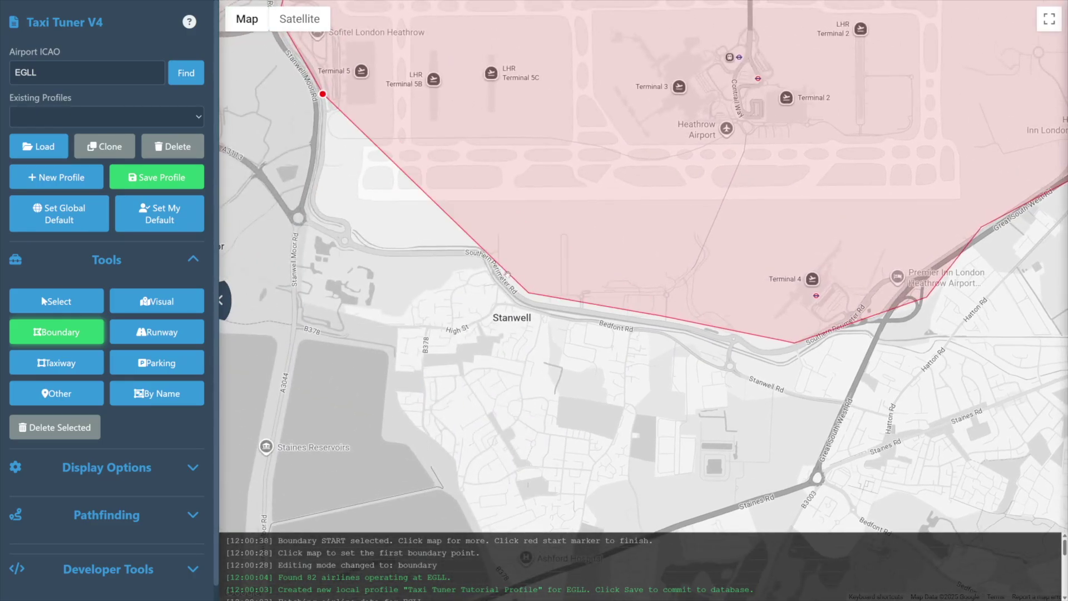
pyautogui.click(490, 243)
pyautogui.click(386, 236)
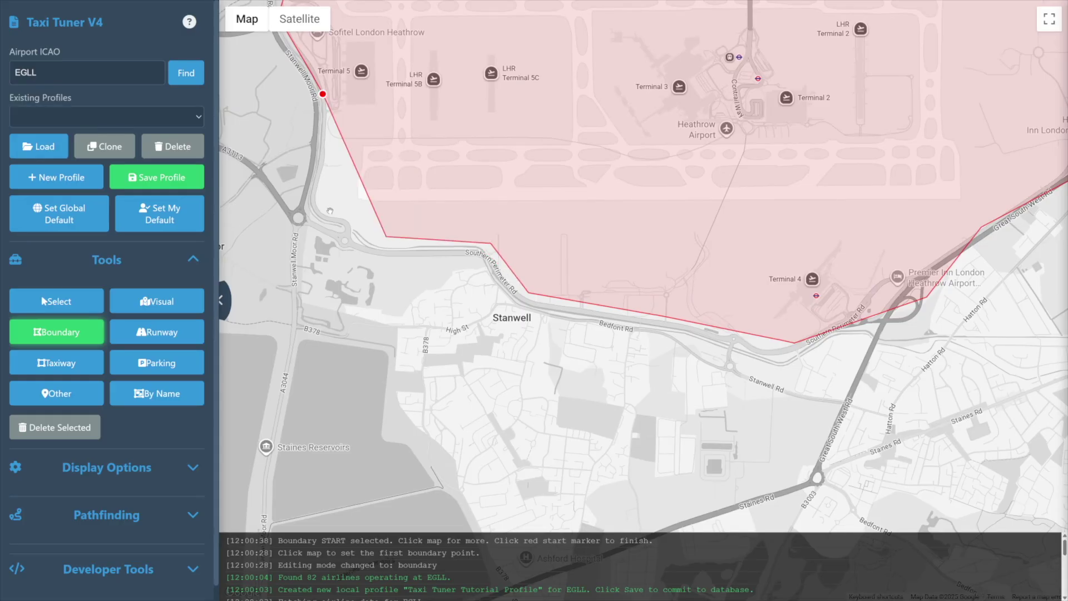
pyautogui.click(324, 205)
pyautogui.moveTo(317, 119); pyautogui.dragTo(404, 333)
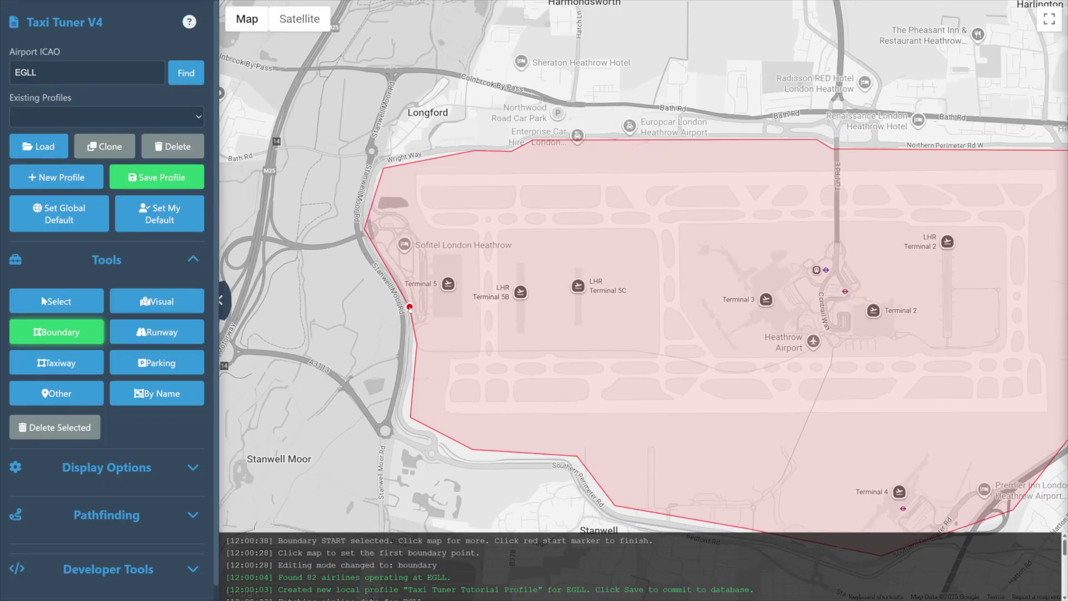
# Close the boundary at the red start marker and enter 'Heathrow' as the Airport Name
pyautogui.click(410, 307)
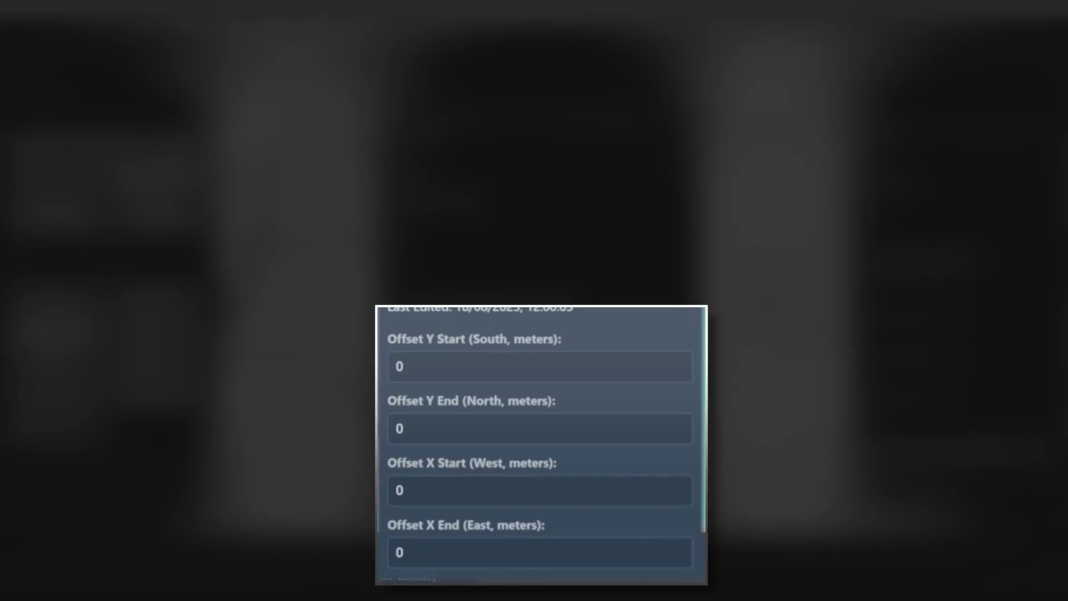
pyautogui.write('Heath')
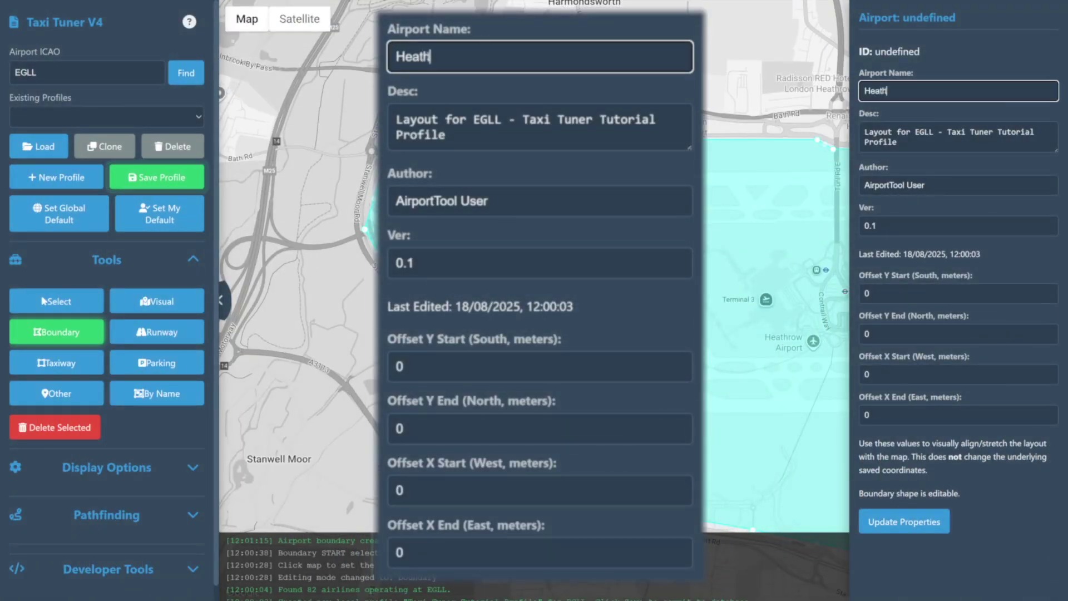
pyautogui.write('row Airport')
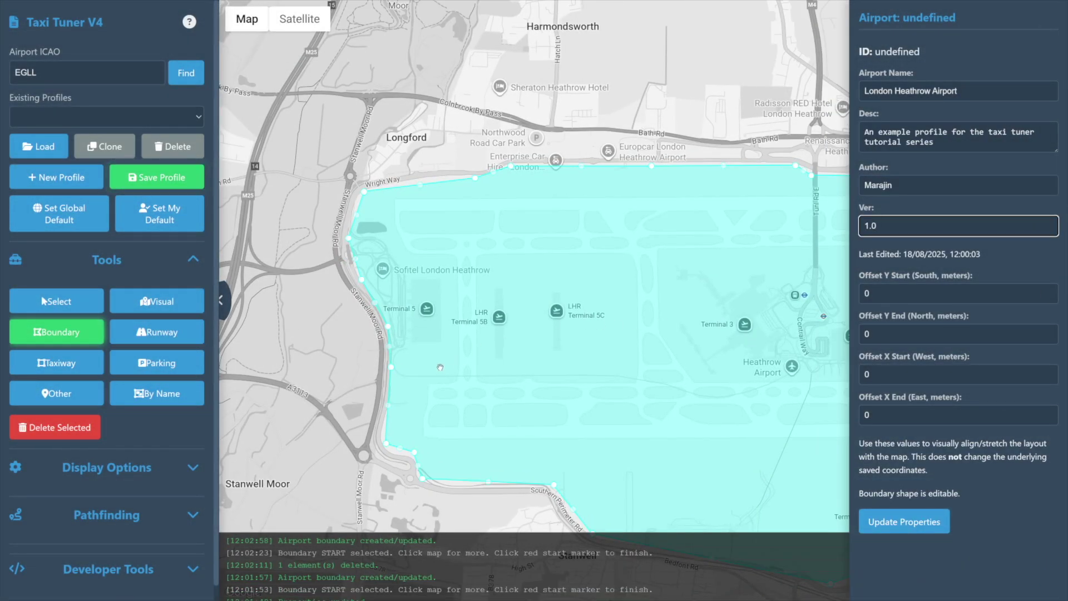
# Zoom in on the west edge and reshape it near Terminal 5, moving nodes and adding new ones
pyautogui.scroll(1, 439, 368)
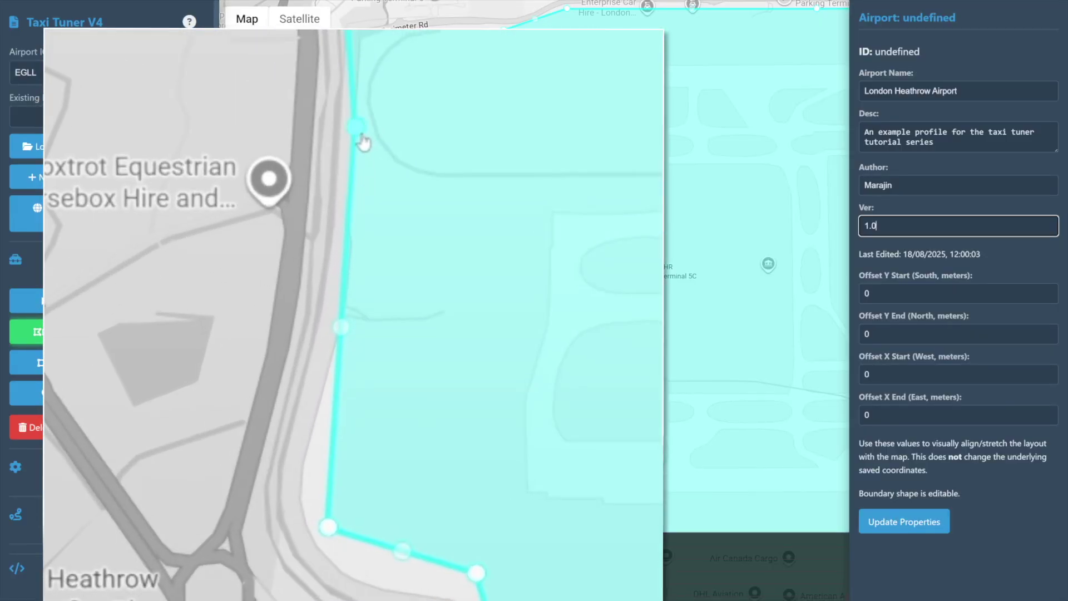
pyautogui.moveTo(361, 136); pyautogui.dragTo(168, 109)
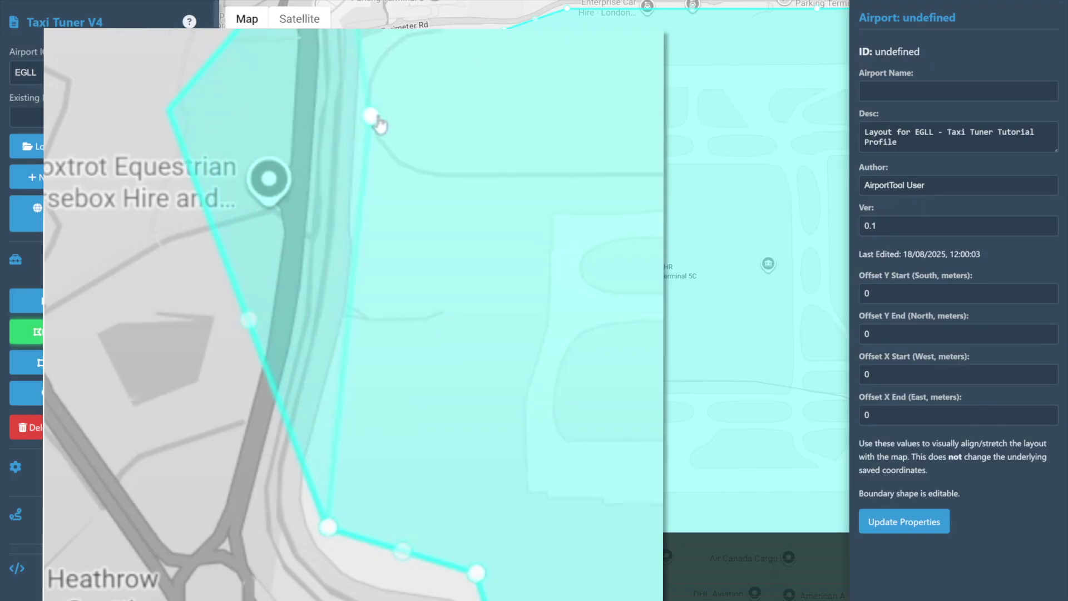
pyautogui.moveTo(352, 329); pyautogui.dragTo(466, 343)
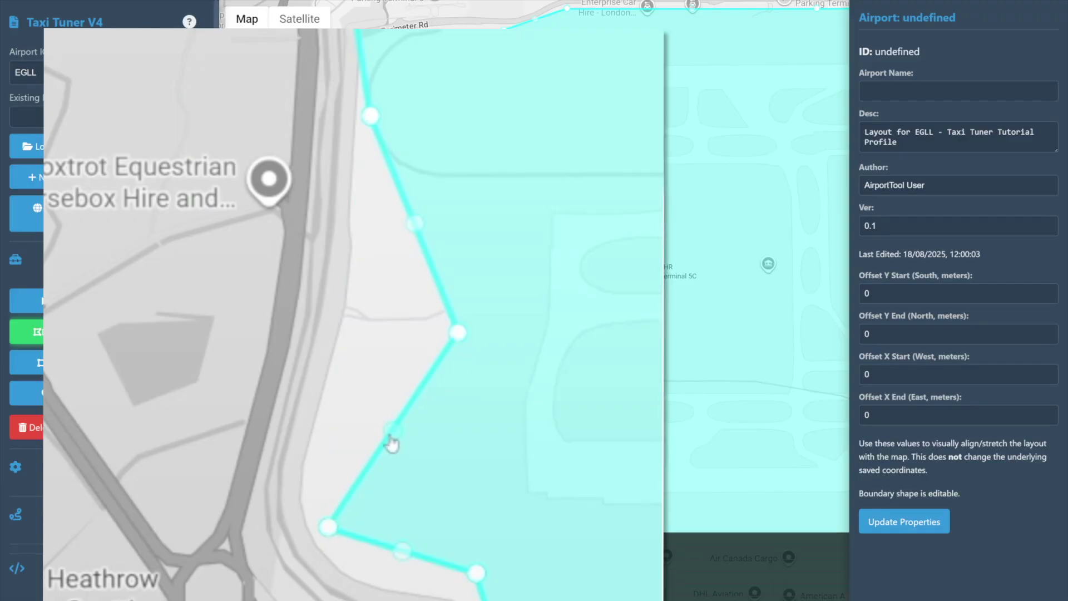
pyautogui.moveTo(391, 443); pyautogui.dragTo(322, 396)
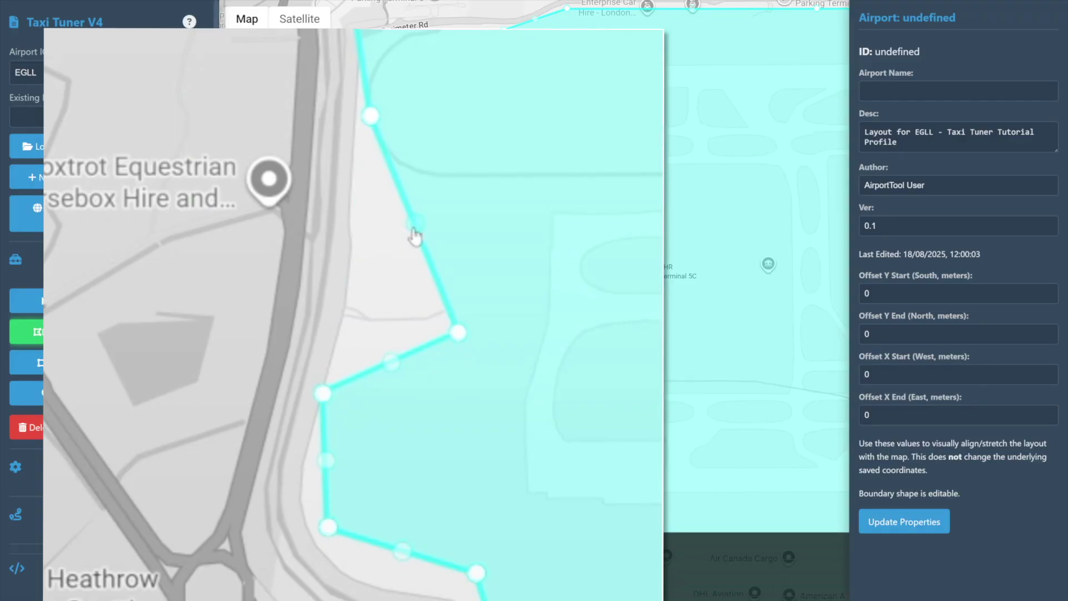
pyautogui.moveTo(458, 334); pyautogui.dragTo(357, 260)
pyautogui.moveTo(365, 188); pyautogui.dragTo(355, 178)
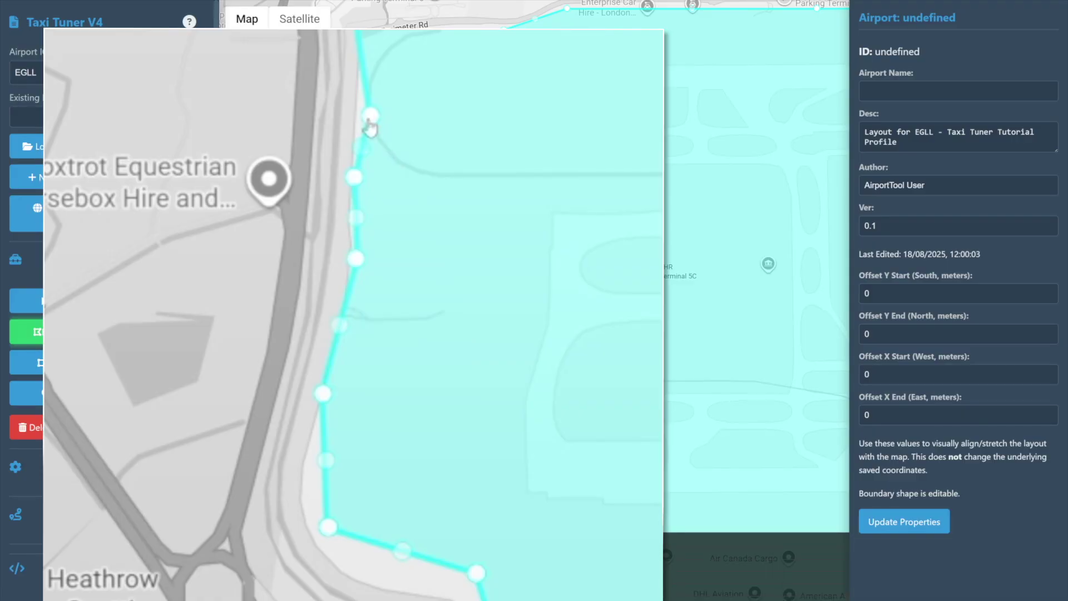
pyautogui.moveTo(370, 128); pyautogui.dragTo(371, 124)
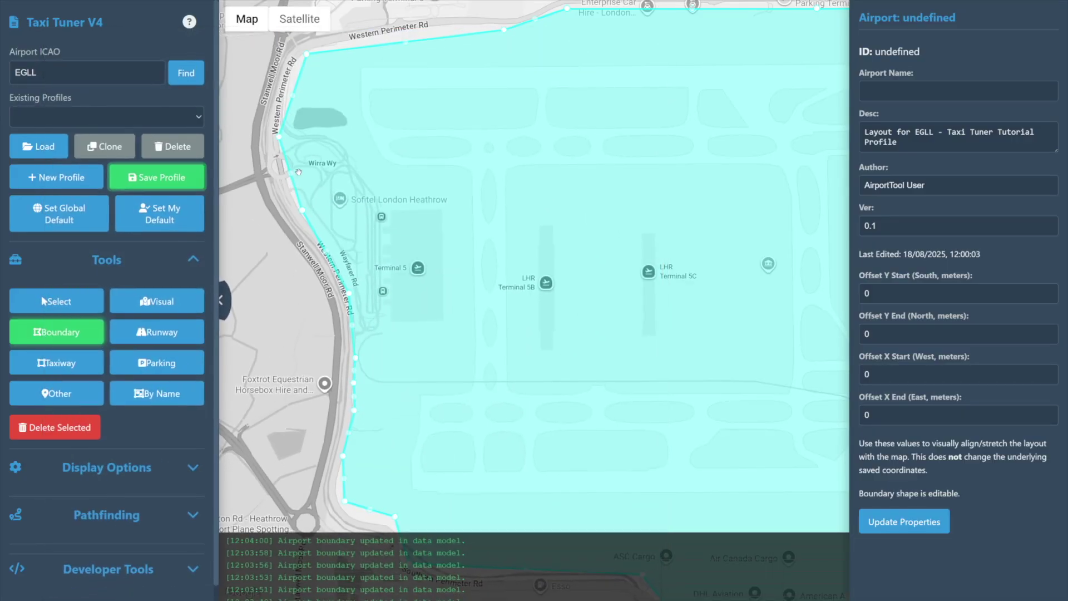
pyautogui.click(284, 174)
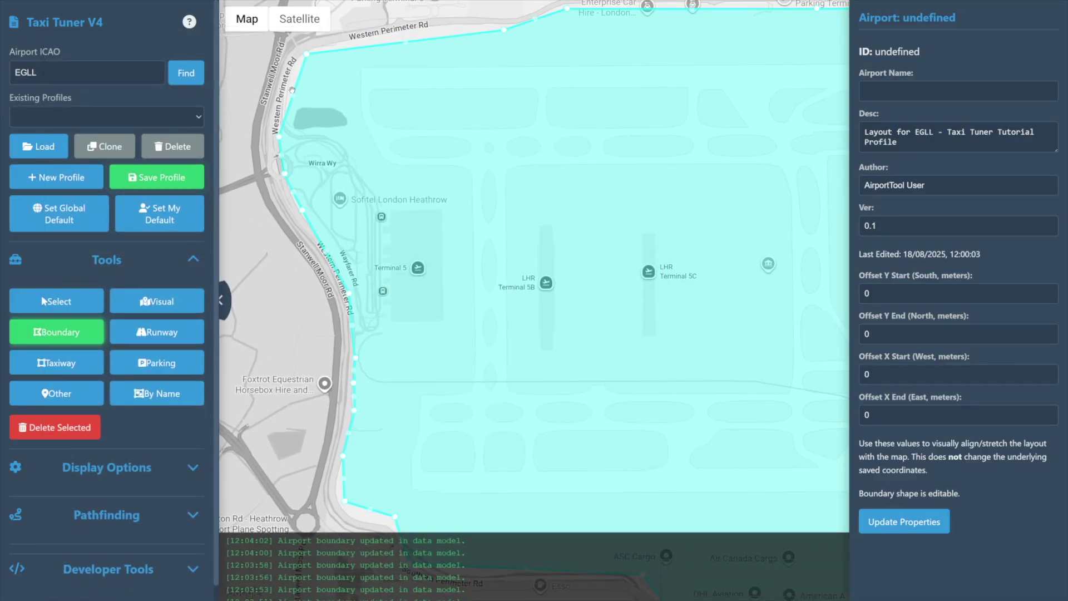